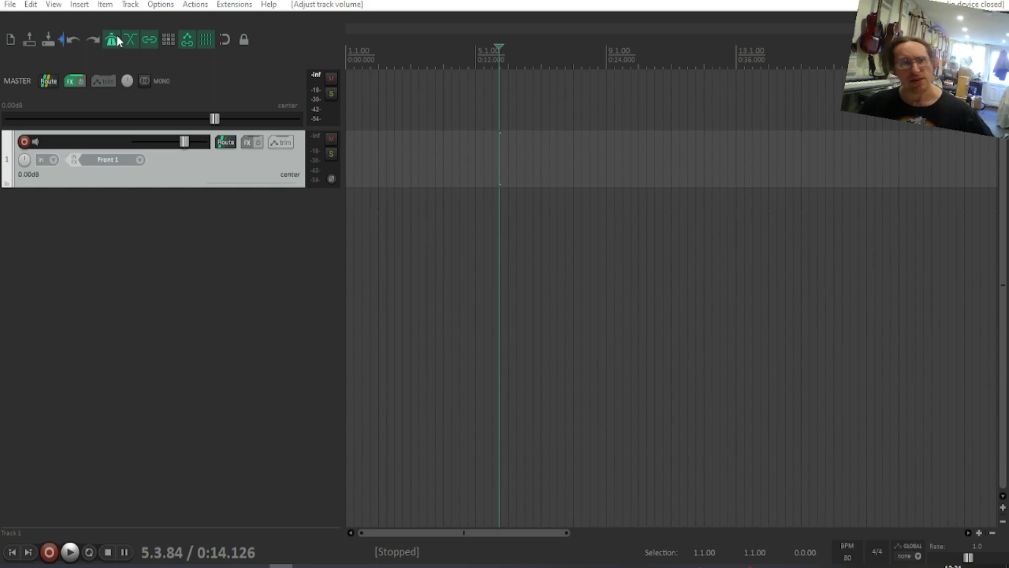
Open REAPER Preferences at the Audio > Device page
click(160, 5)
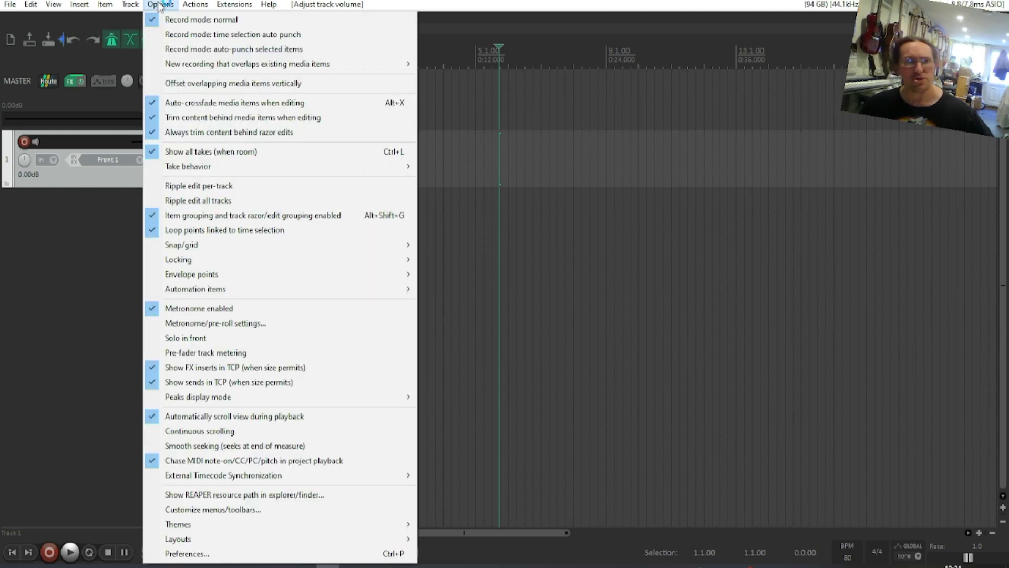
click(265, 556)
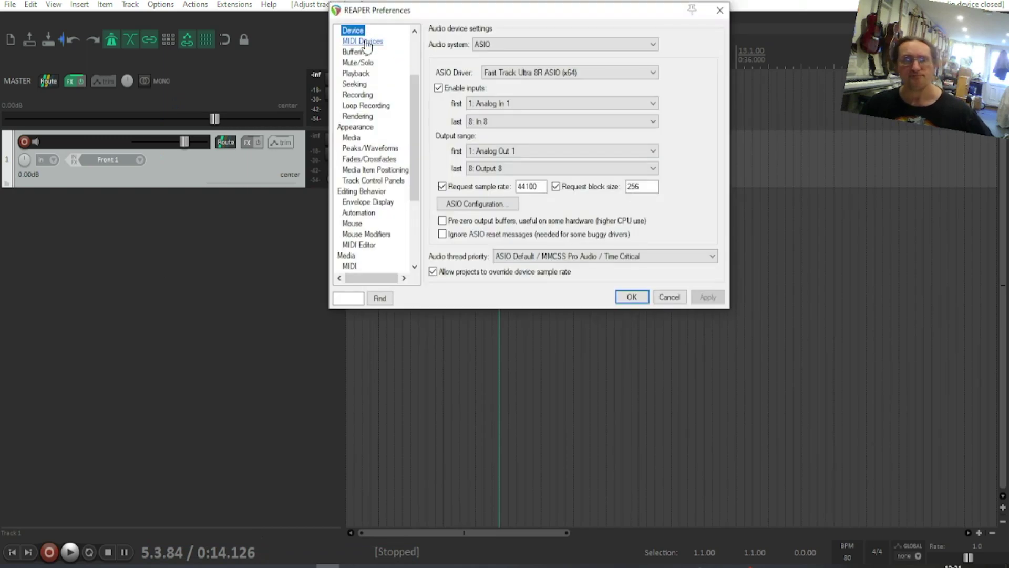
drag(412, 116, 420, 68)
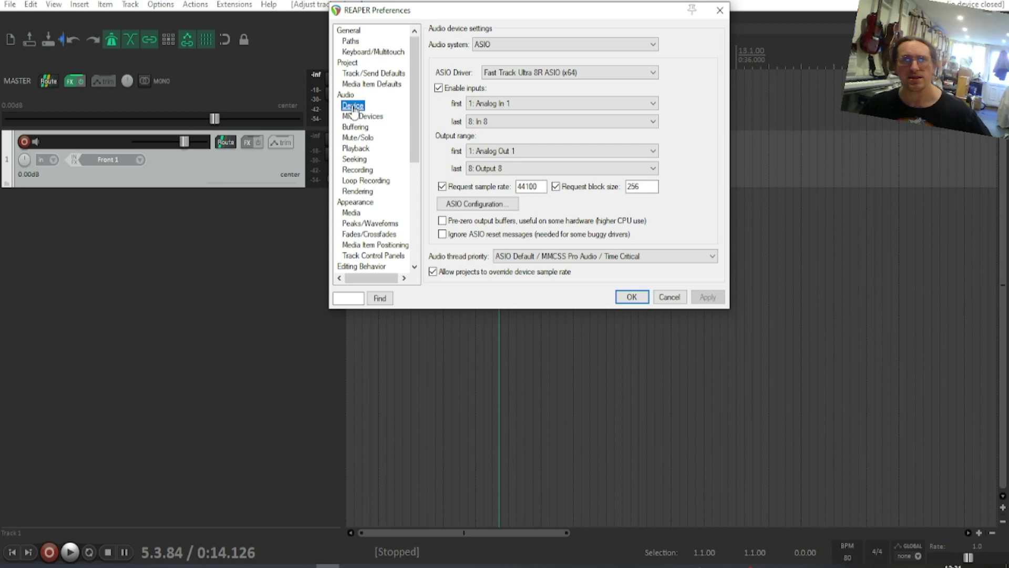
Switch the audio system to WaveOut, then back to ASIO
click(529, 45)
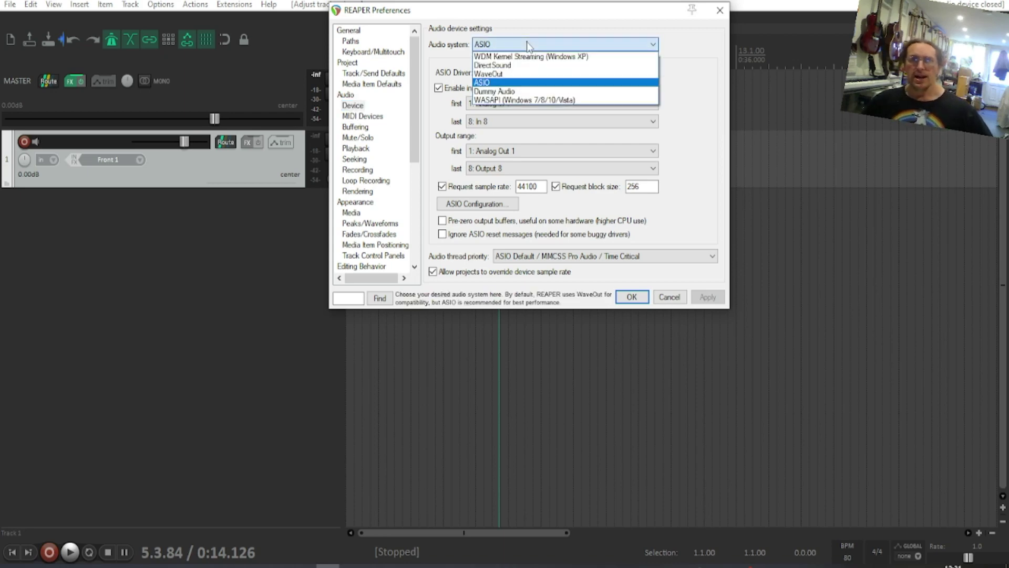
click(500, 75)
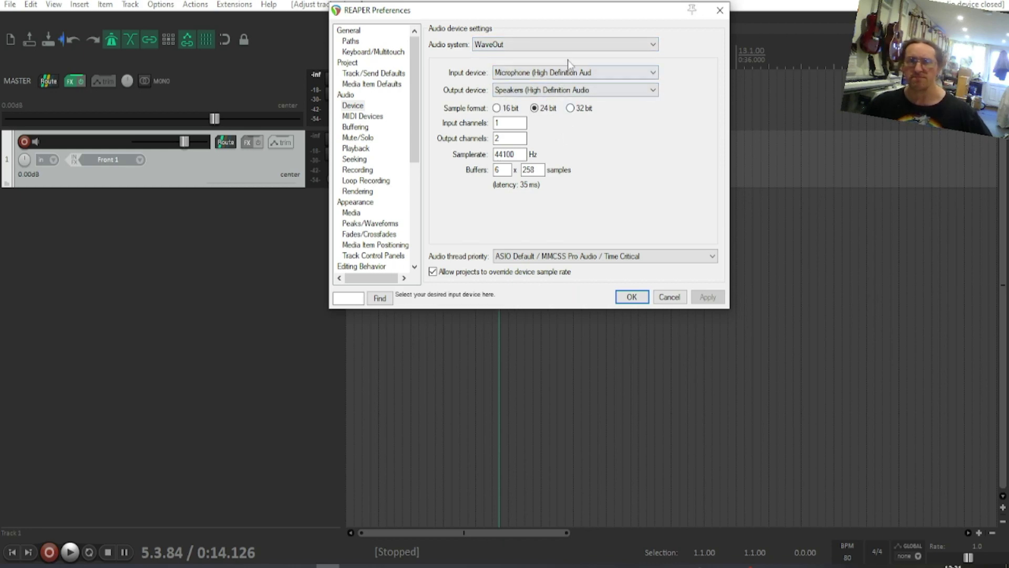
click(538, 45)
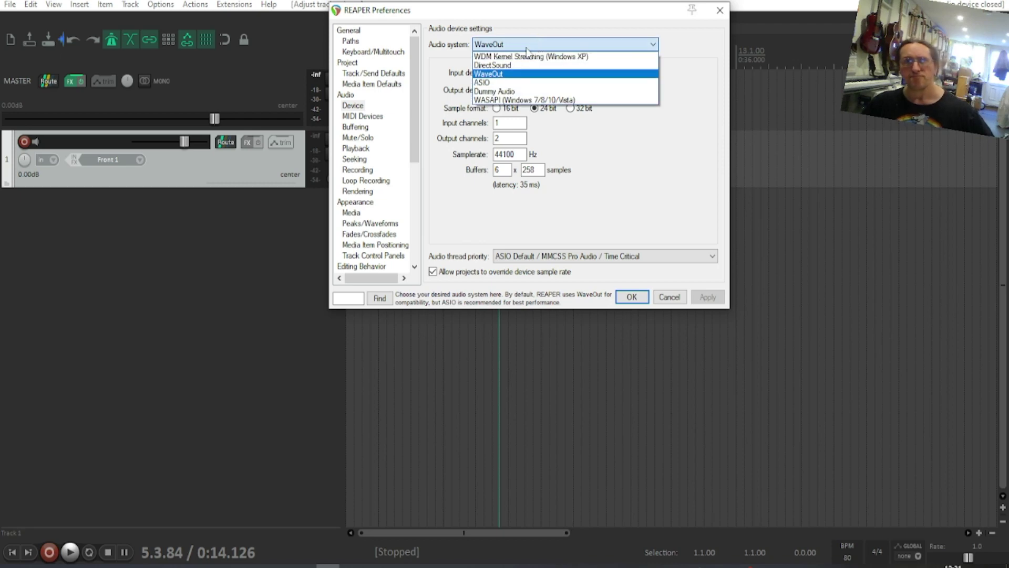
click(502, 83)
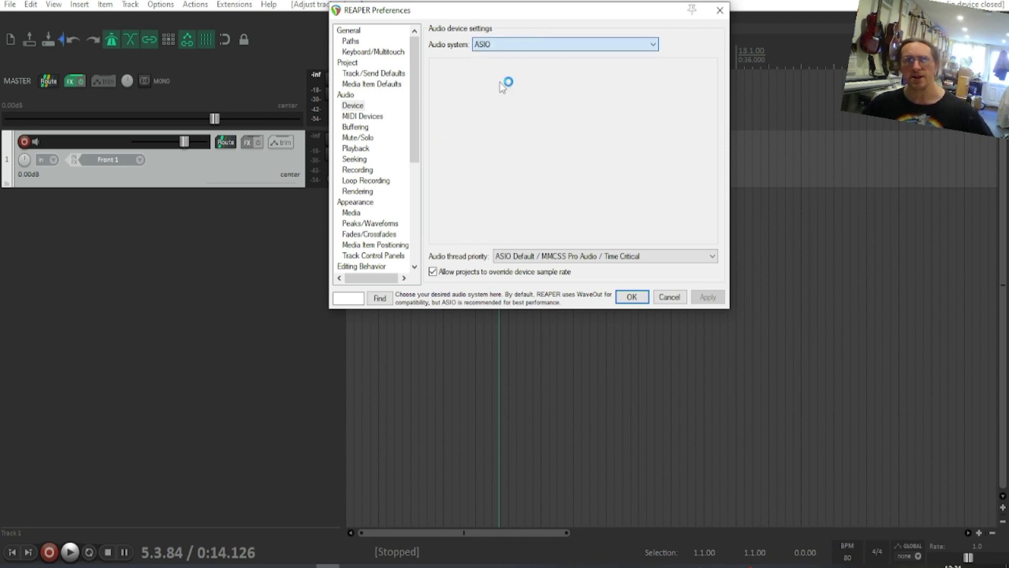
Keep the Fast Track Ultra 8R ASIO driver and set inputs Analog In 1 to In 8
click(504, 77)
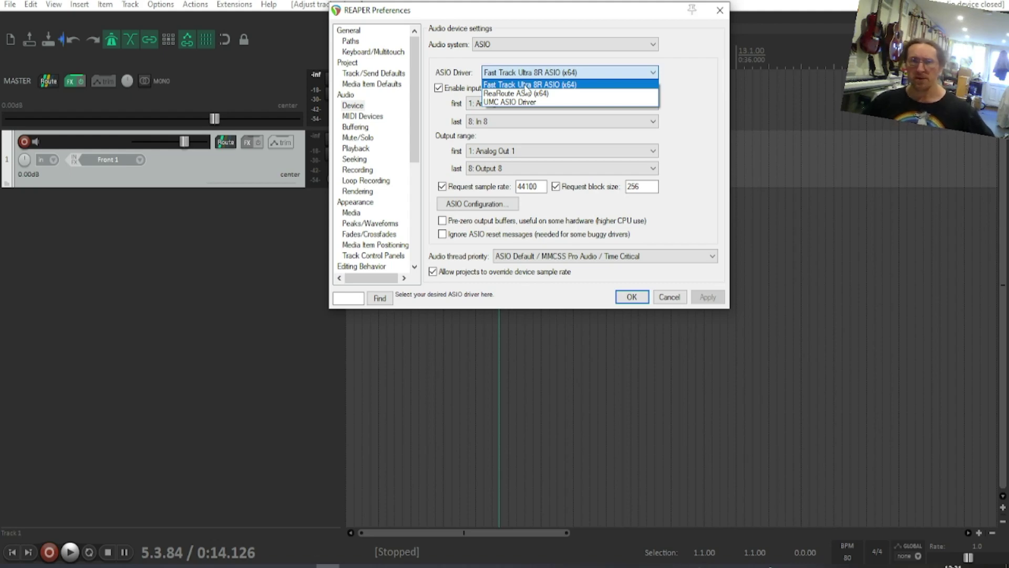
click(526, 85)
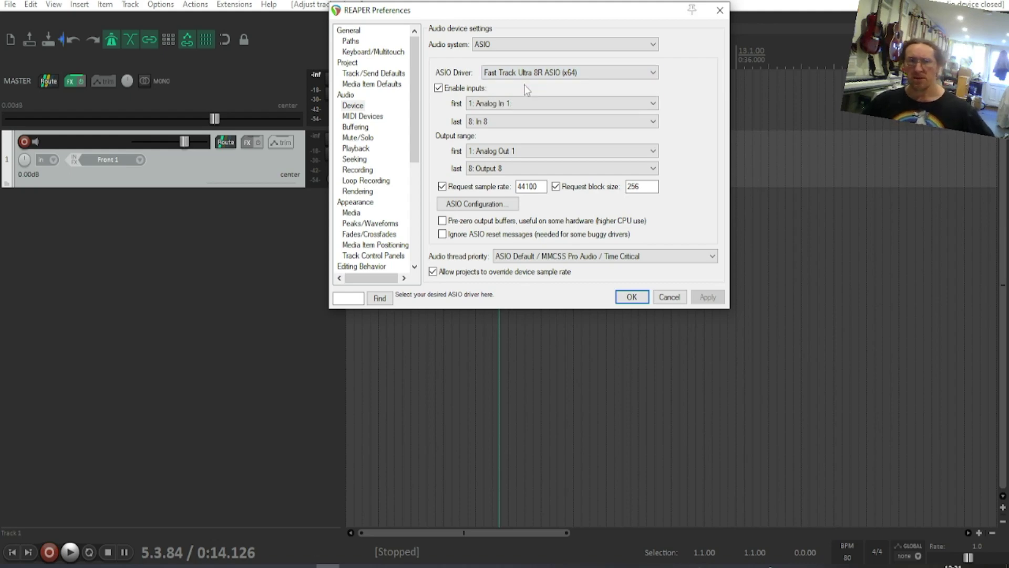
click(483, 108)
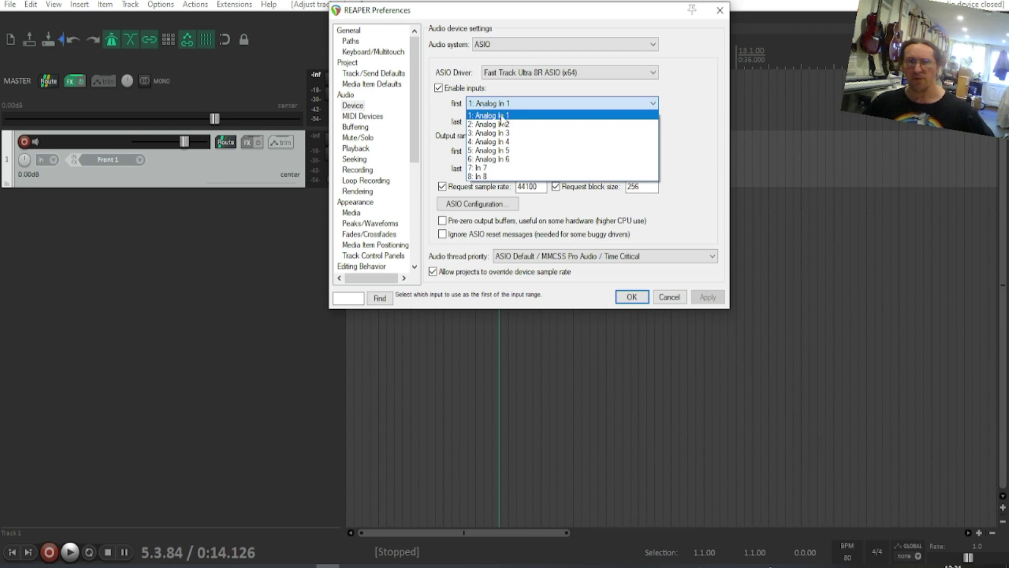
click(531, 116)
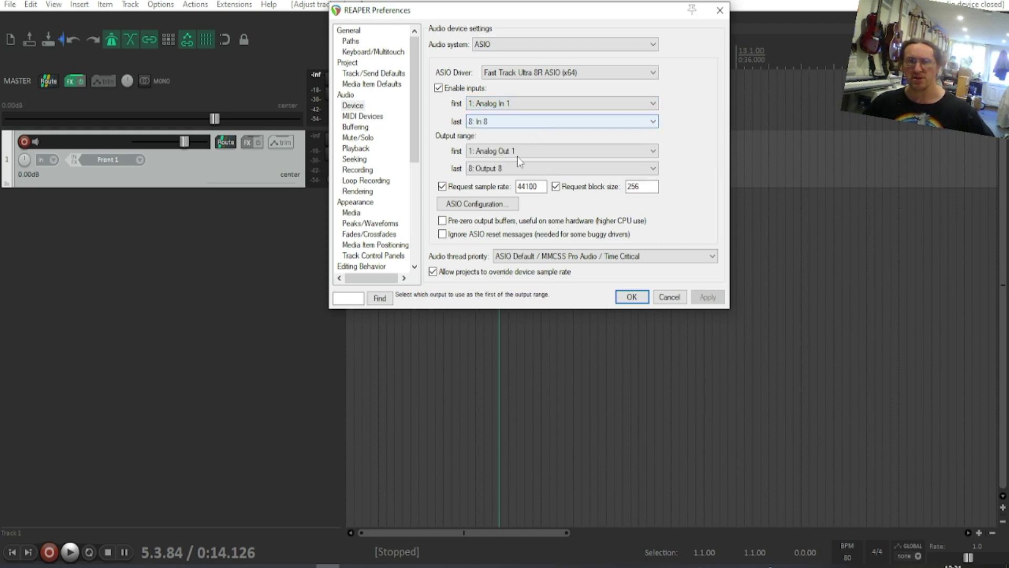
click(493, 126)
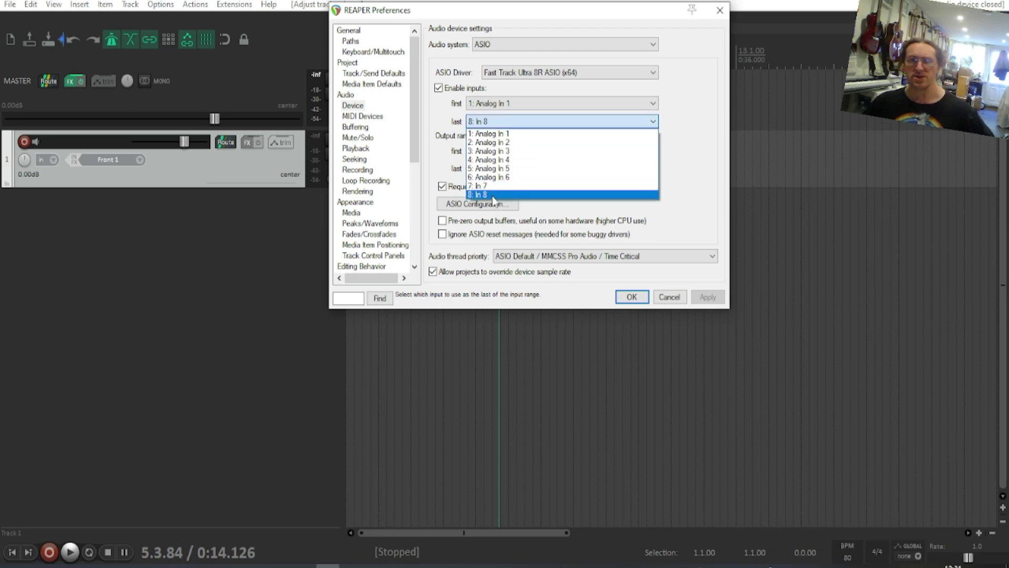
click(493, 195)
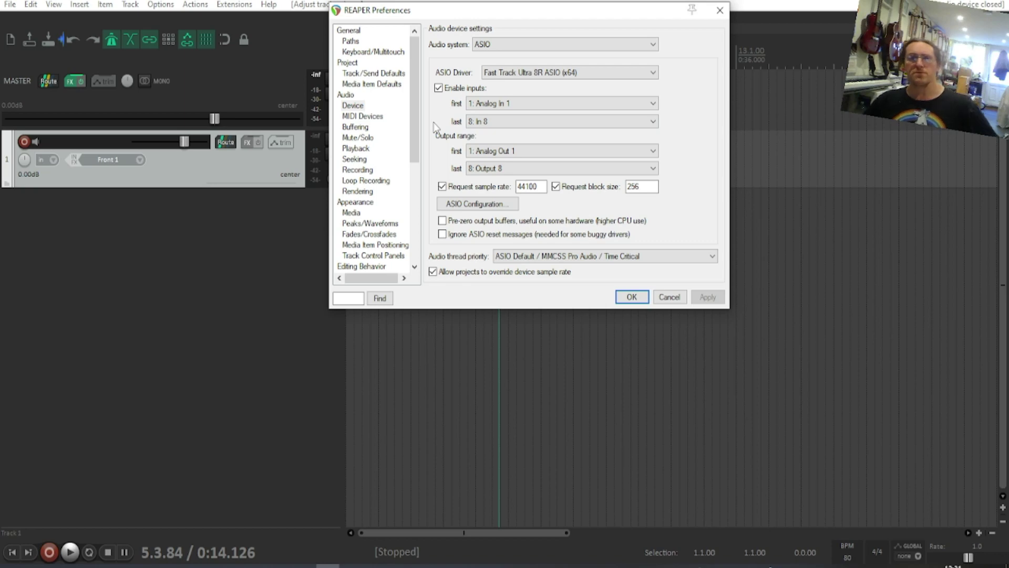
click(528, 121)
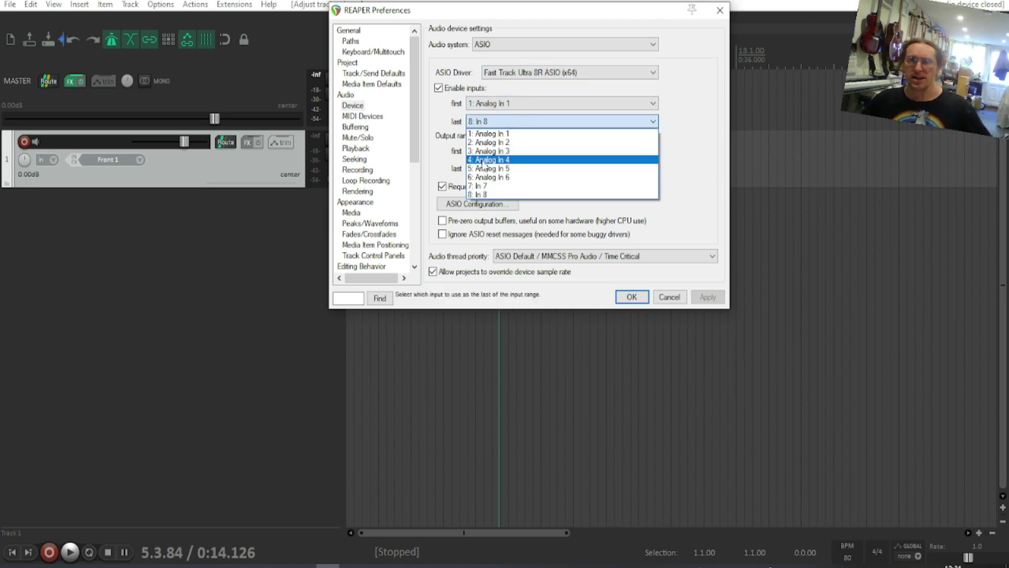
click(482, 195)
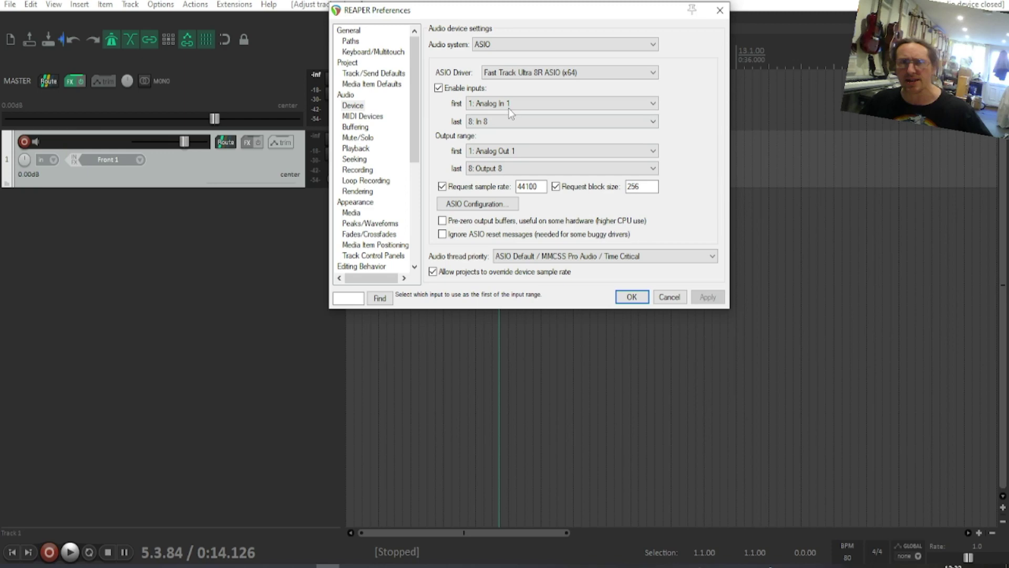
Start the output range at Analog Out 1
click(488, 151)
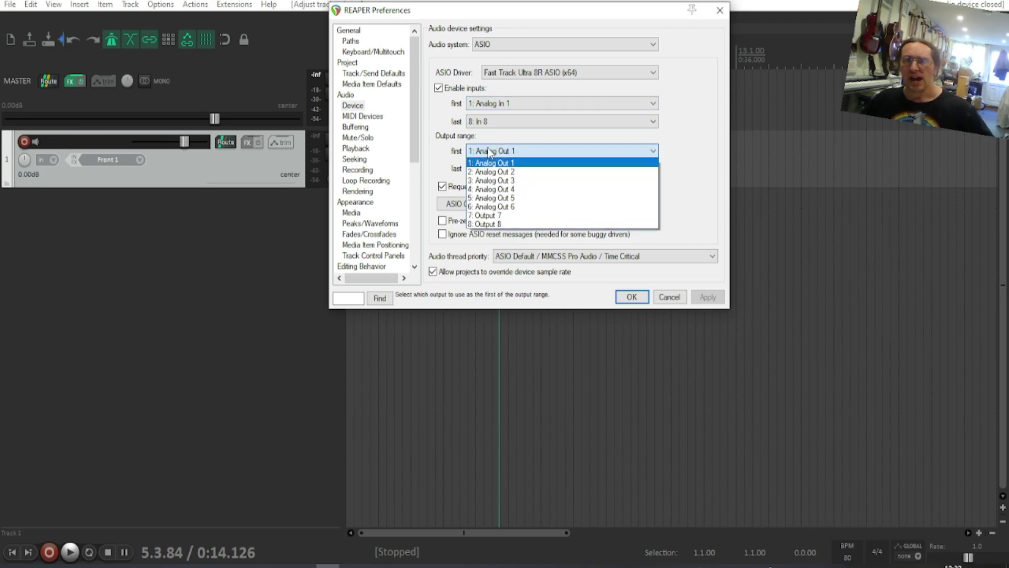
click(489, 160)
click(488, 165)
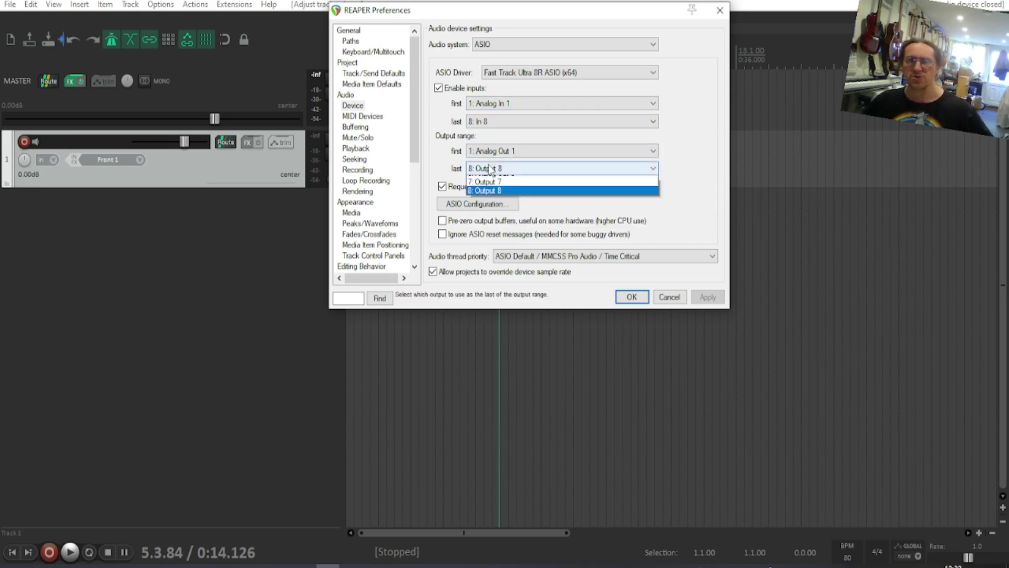
Set the last output to Output 8
click(483, 242)
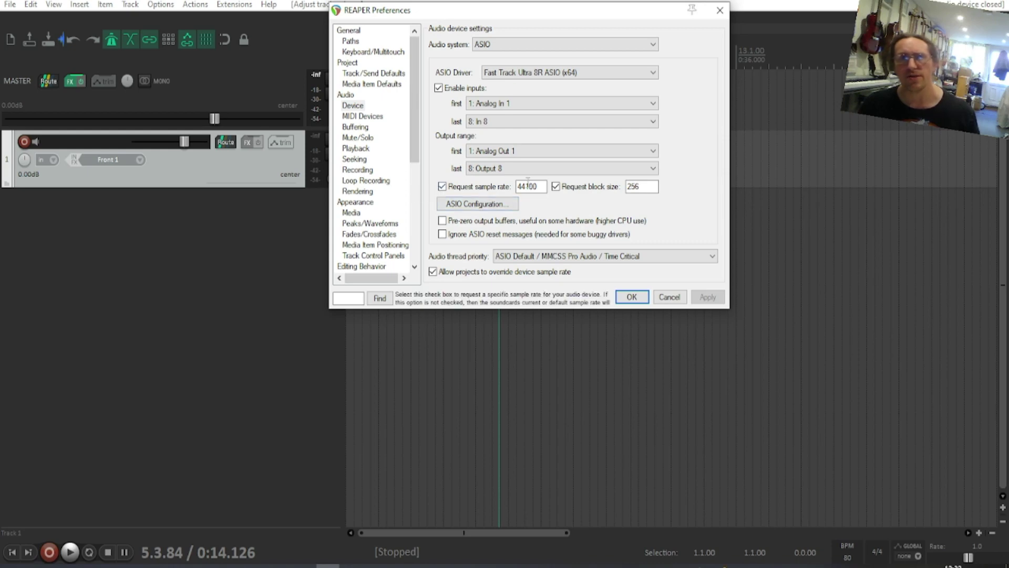
Check the Fast Track Ultra 8R setup shows 44100 Hz and 256 buffer, then close its panel
click(470, 208)
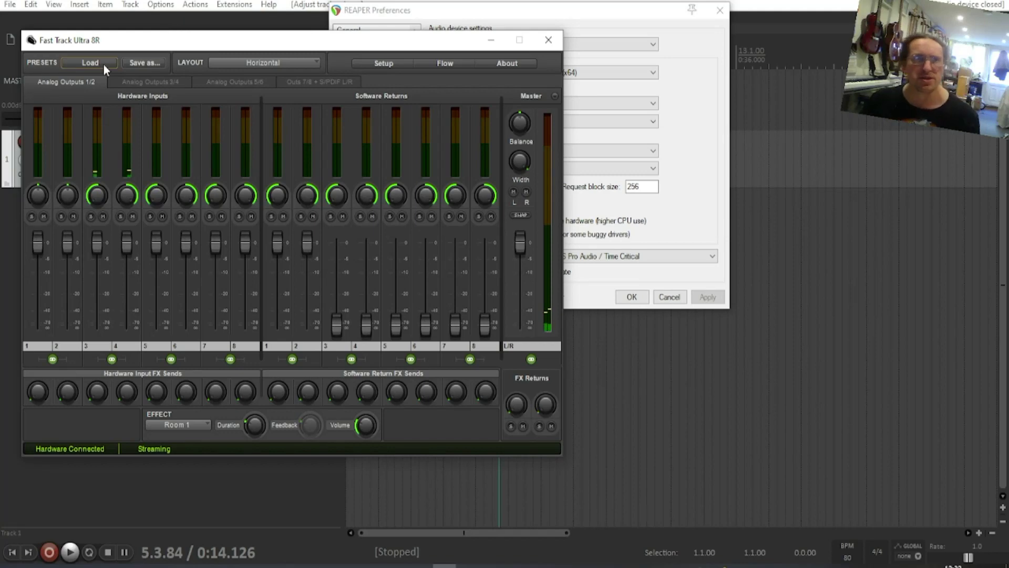
click(398, 66)
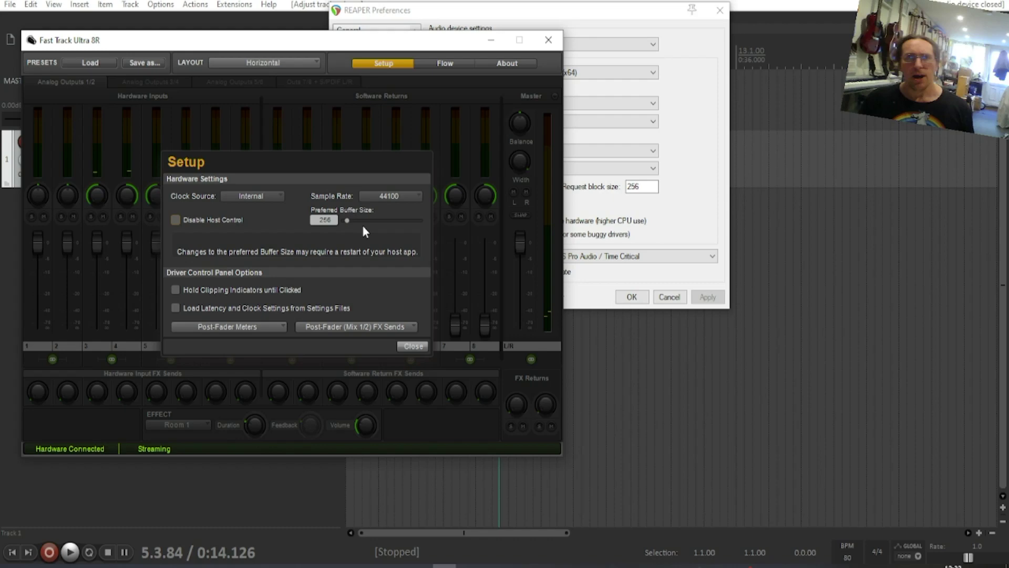
click(407, 347)
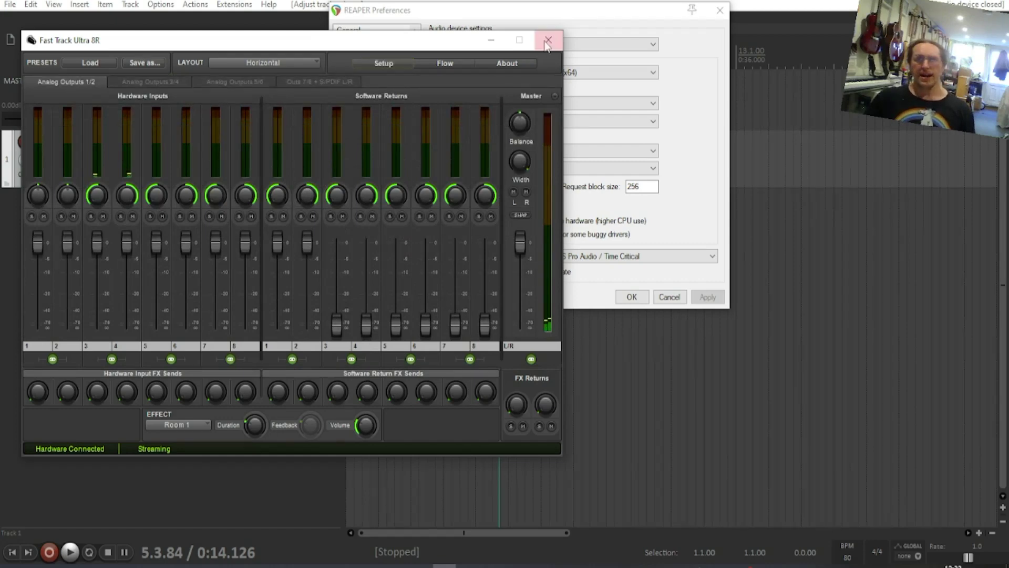
click(545, 40)
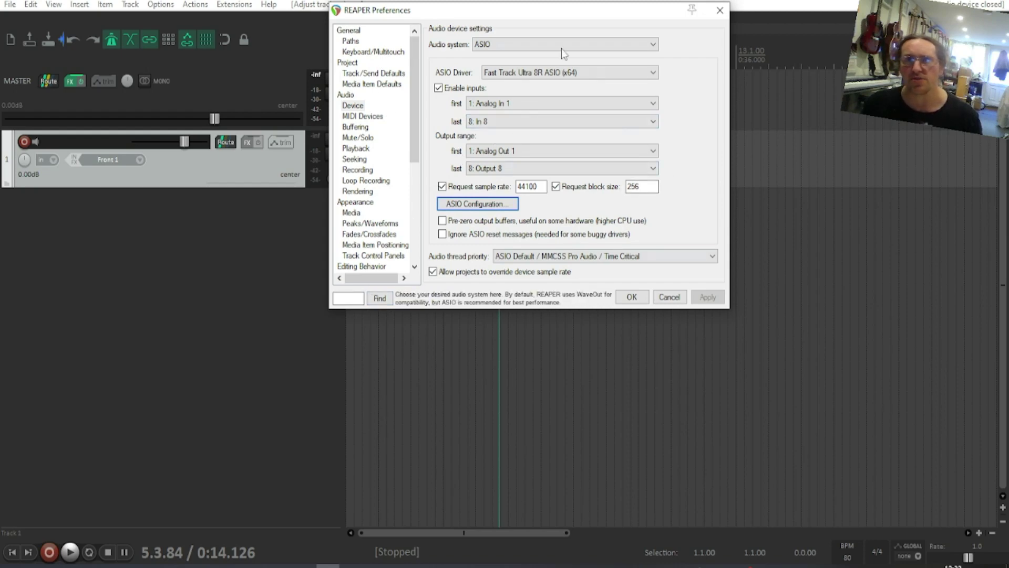
Confirm the ASIO device settings with OK, closing Preferences
click(631, 298)
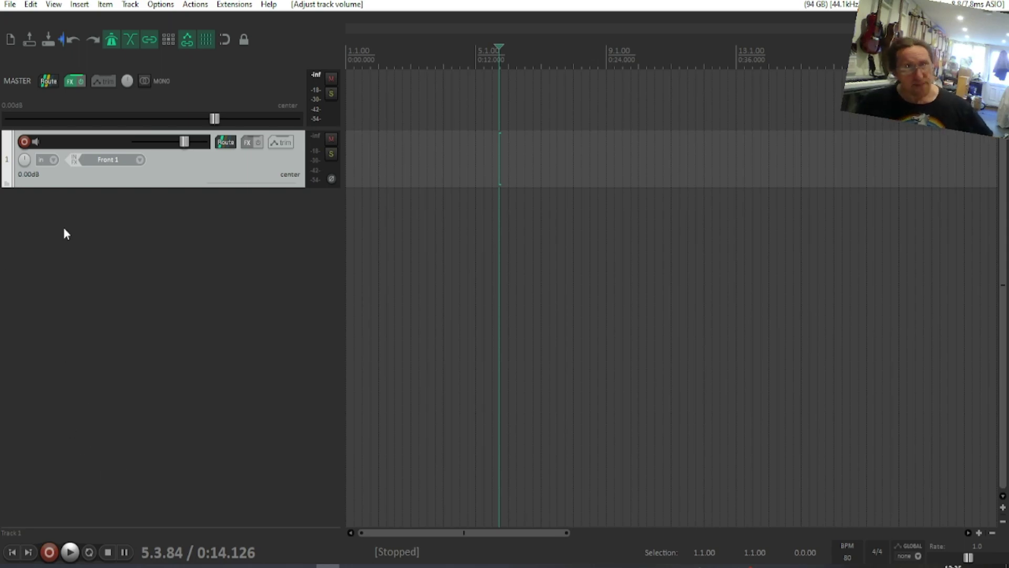
Cycle track 1's record monitoring through Auto and Off, finishing with monitoring On
click(35, 141)
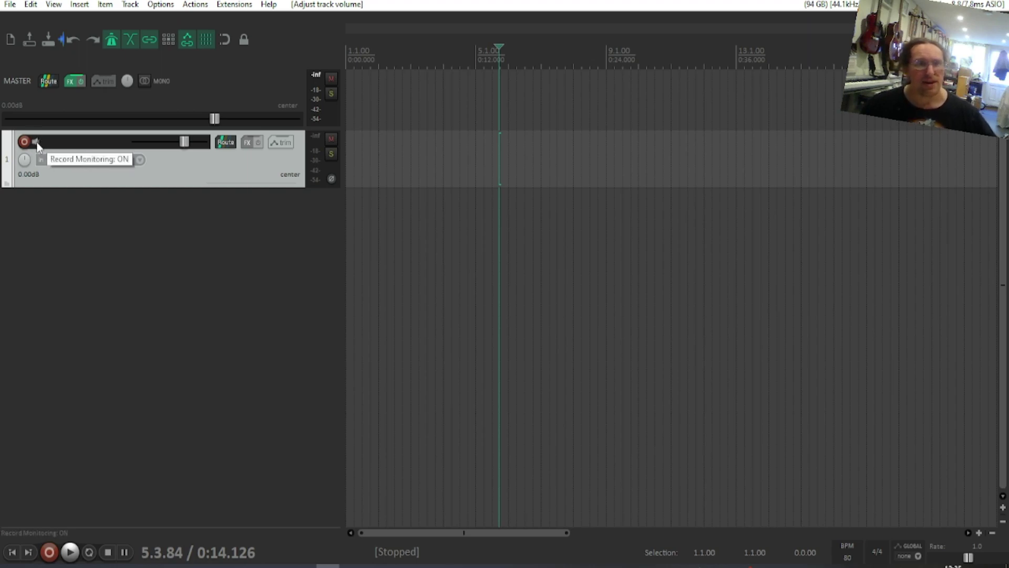
click(36, 142)
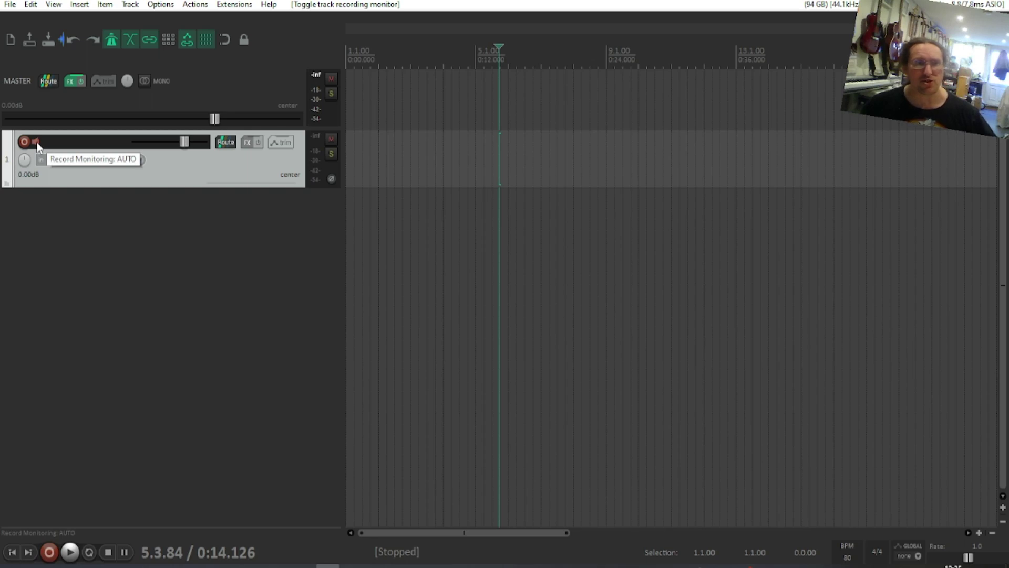
click(37, 142)
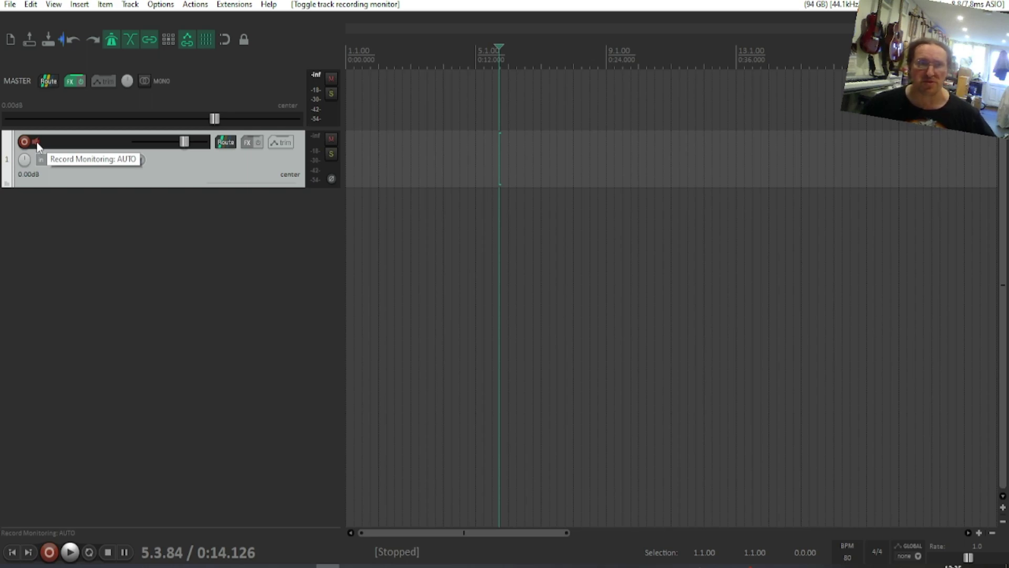
click(37, 142)
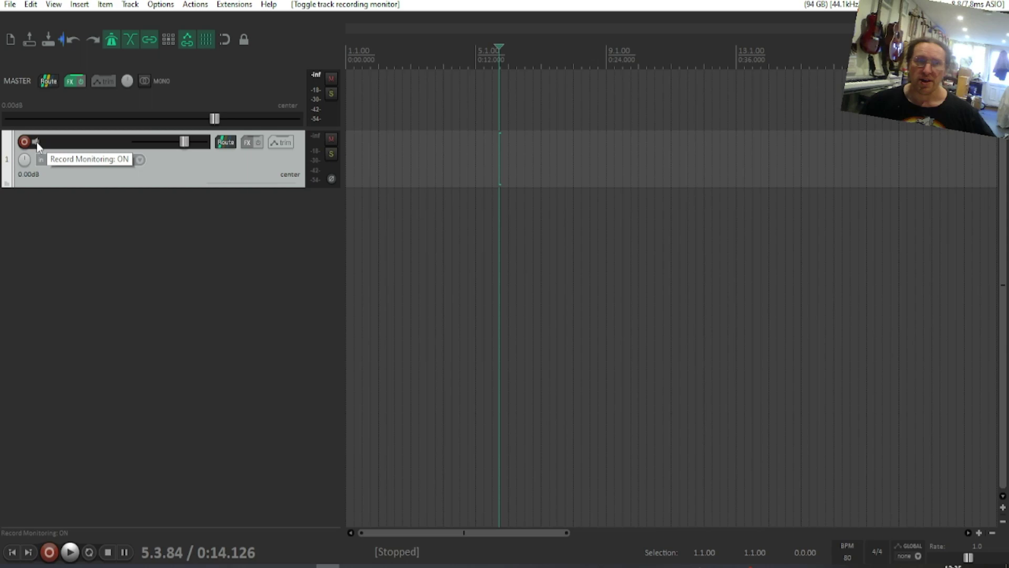
right_click(36, 142)
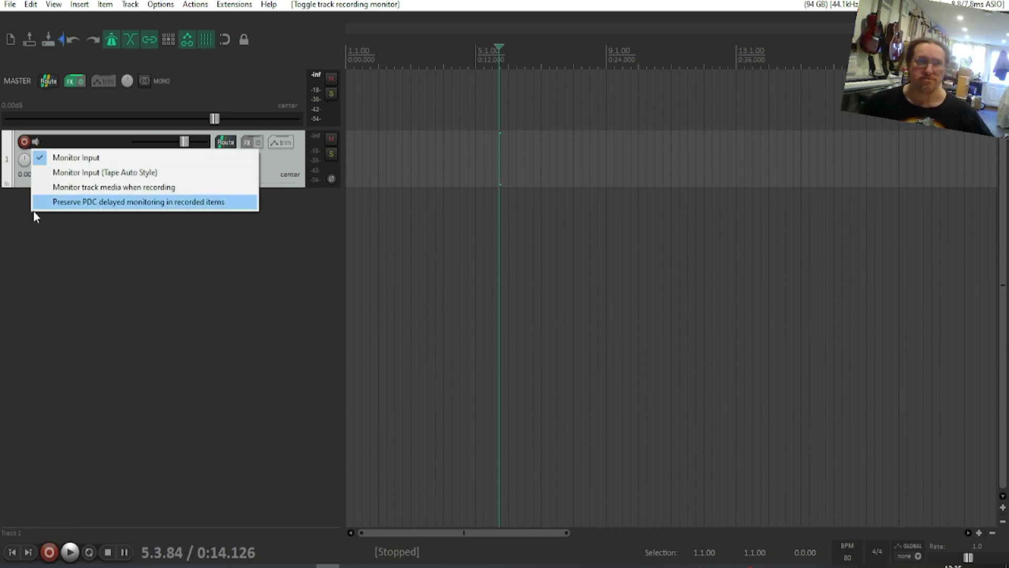
click(79, 158)
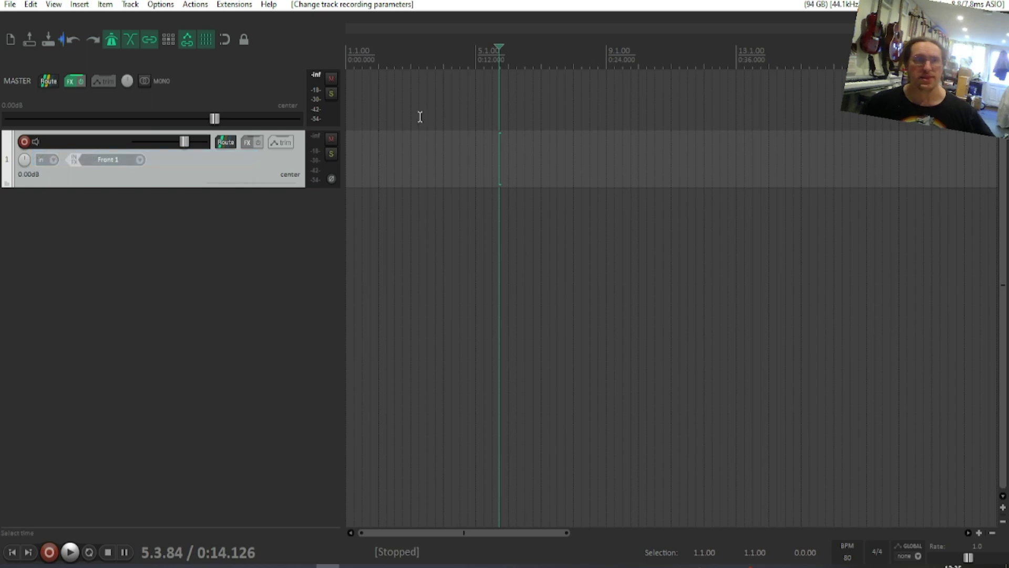
click(36, 142)
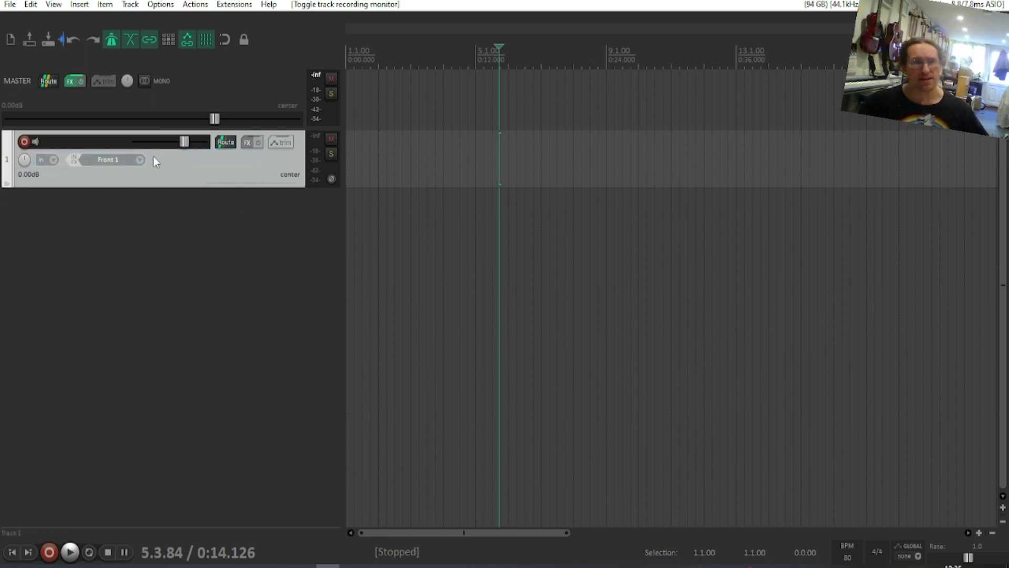